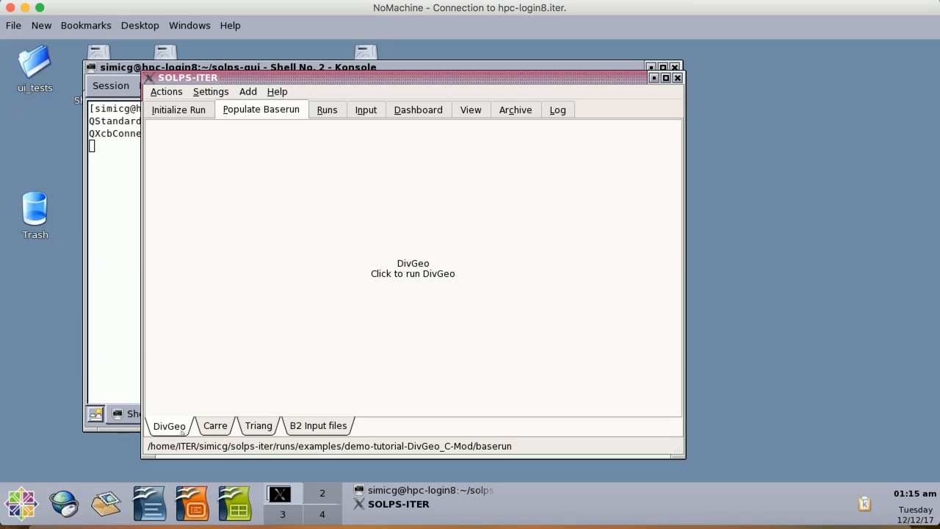
- Launch DivGeo from the baserun's DivGeo tab and fit its window into the panel
click(441, 293)
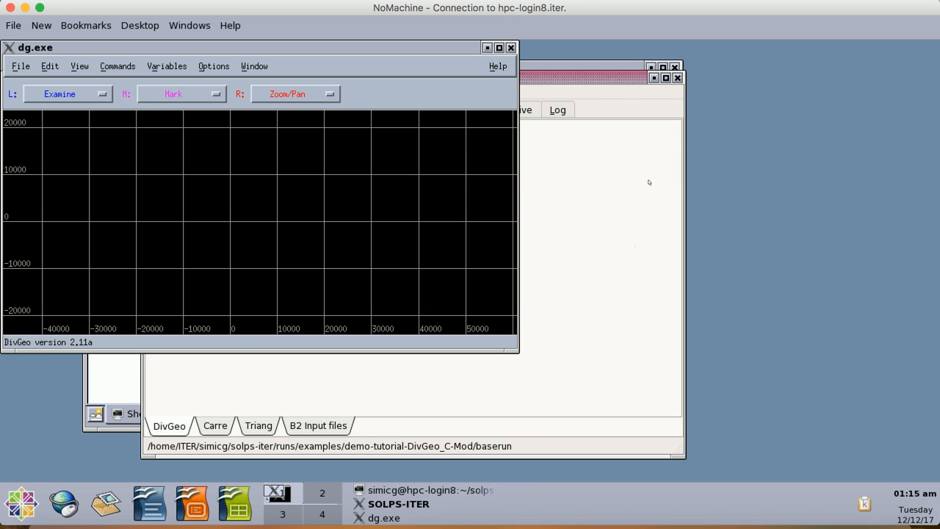
click(585, 96)
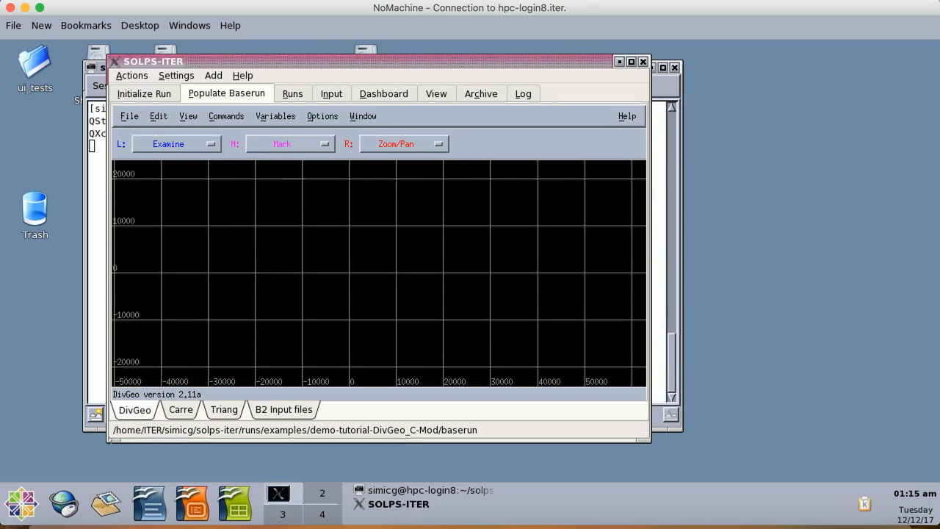
drag(103, 444, 89, 456)
- Import the C-Mod.dg template file from the baserun folder into DivGeo
click(115, 116)
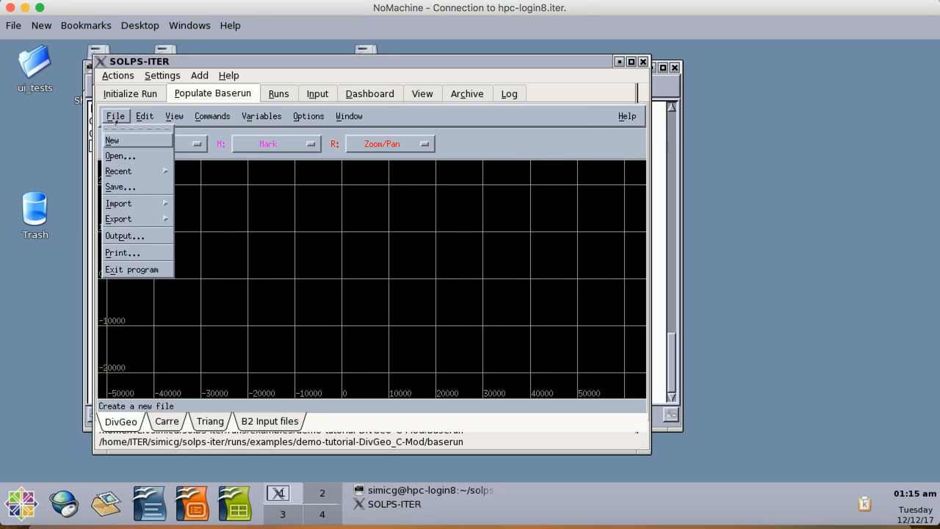
mouse_move(141, 205)
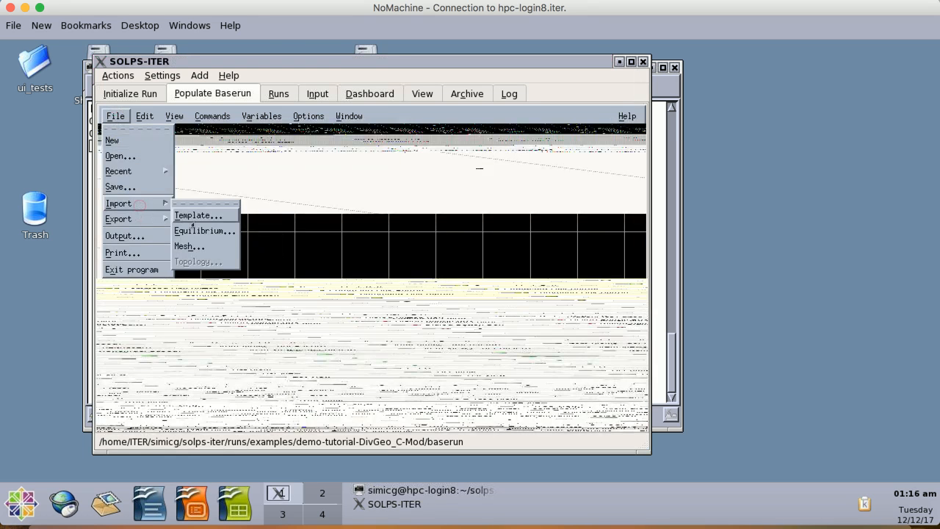
click(198, 215)
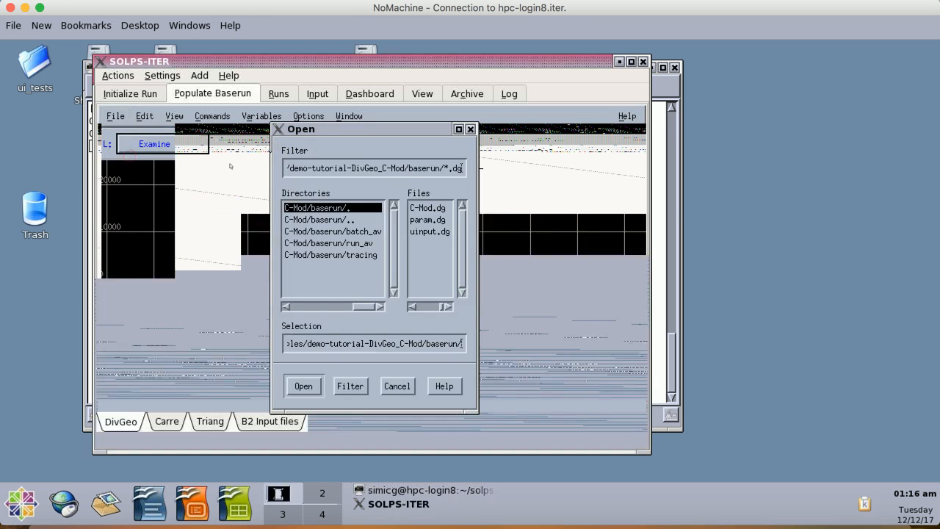
click(427, 209)
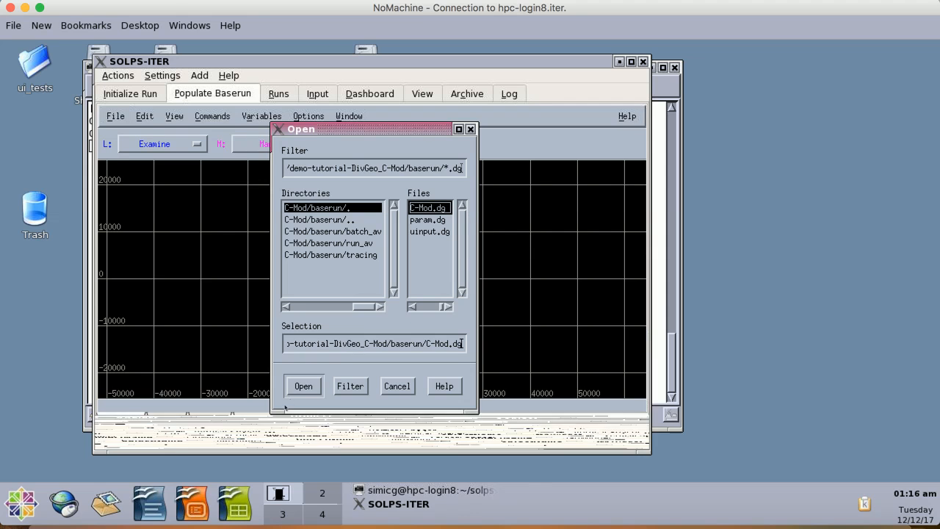
click(303, 387)
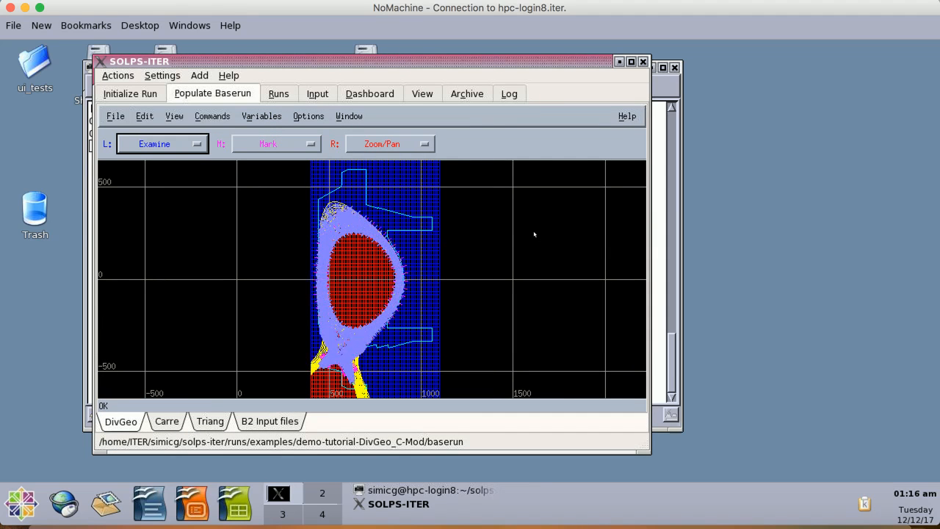
- Switch to the Carre tab, update the DG model list and select C-Mod.dg as the DG model
click(51, 179)
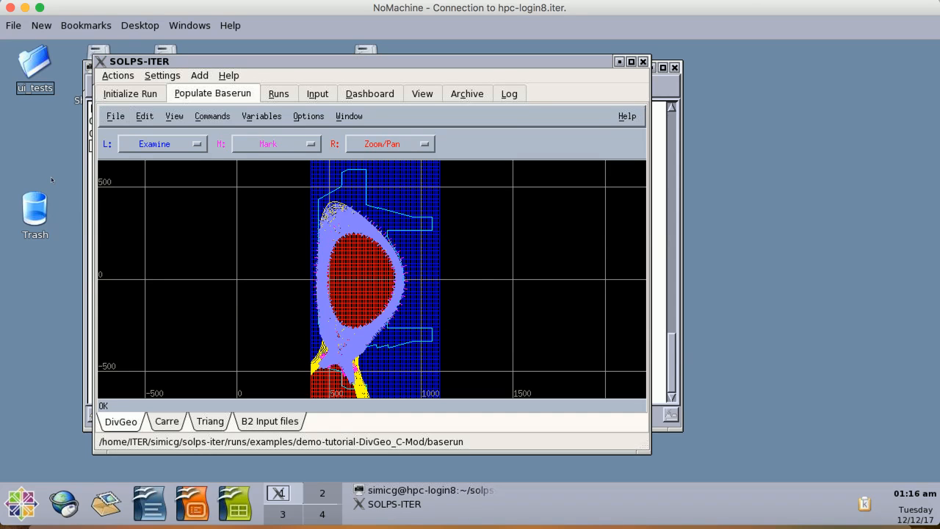
click(280, 493)
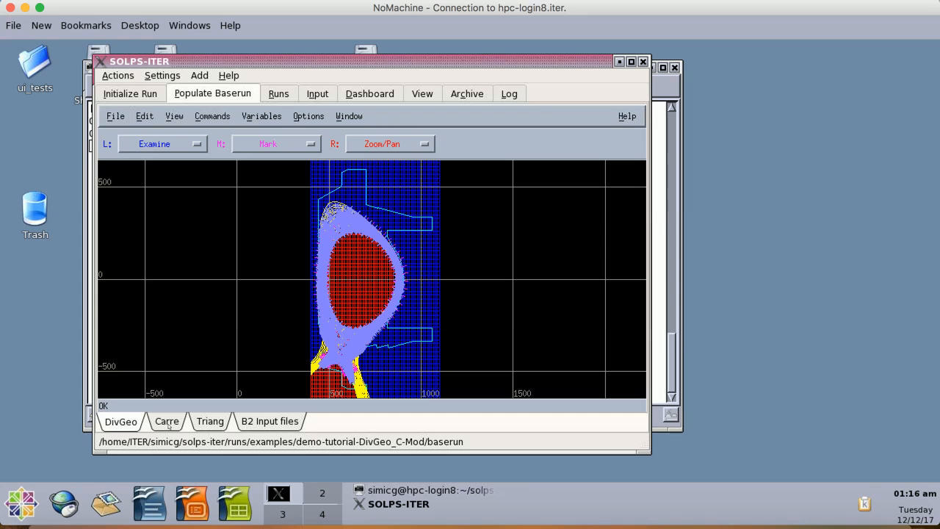
click(167, 422)
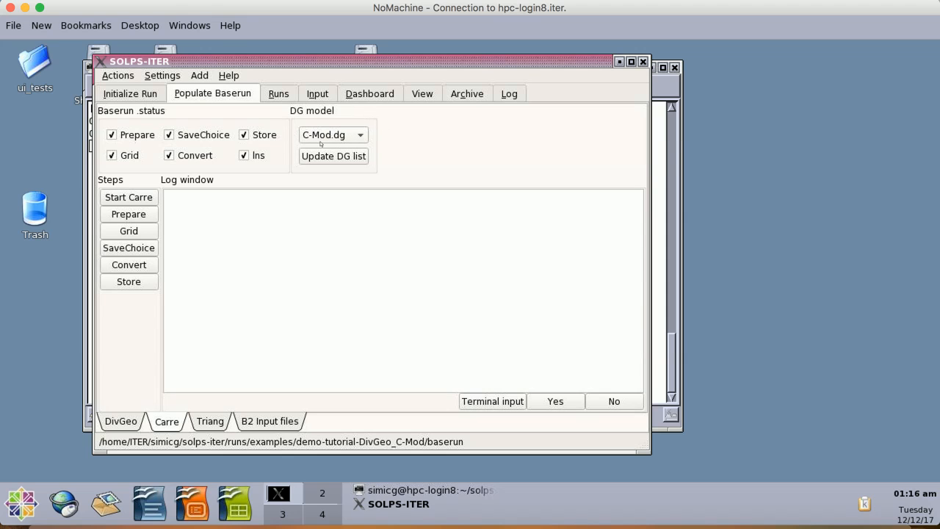
click(361, 135)
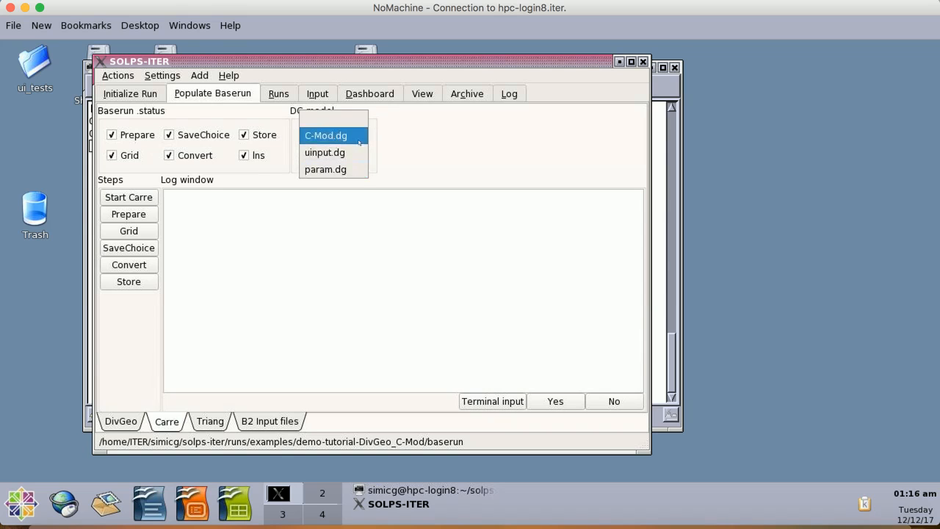
click(430, 140)
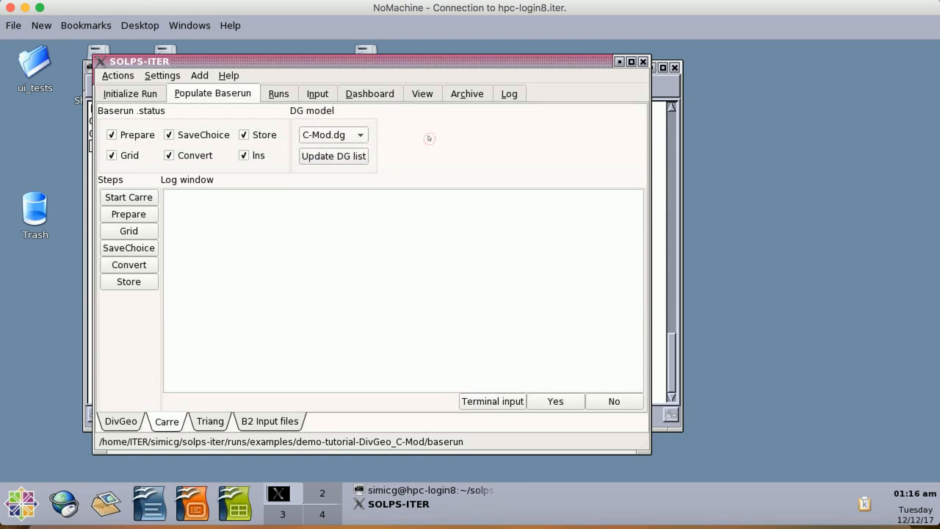
click(346, 161)
click(338, 139)
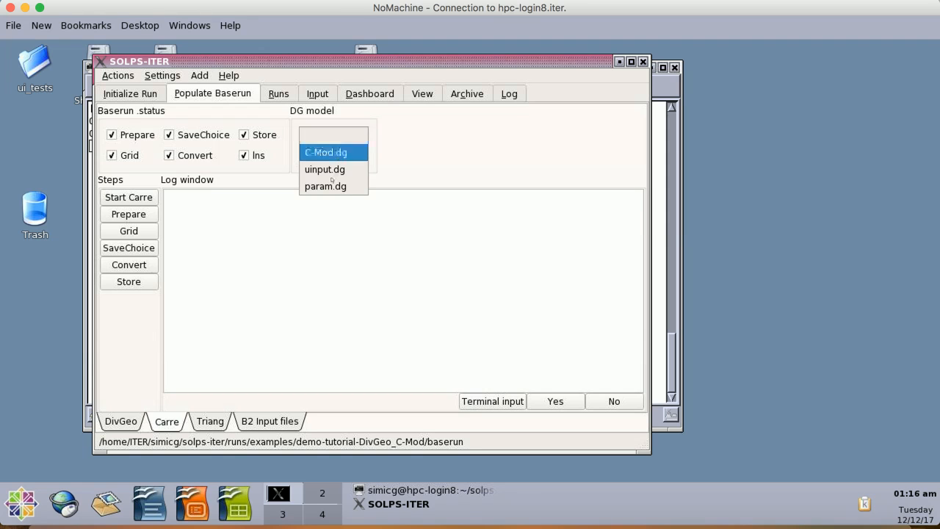
click(344, 152)
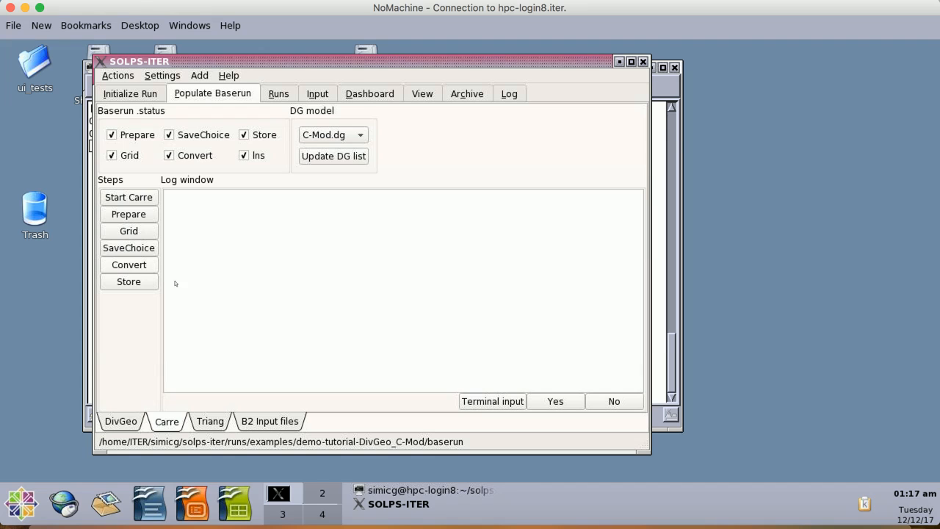
- Start Carre, run the Prepare and Grid steps, and accept the proposed point selection and parameter values
click(139, 198)
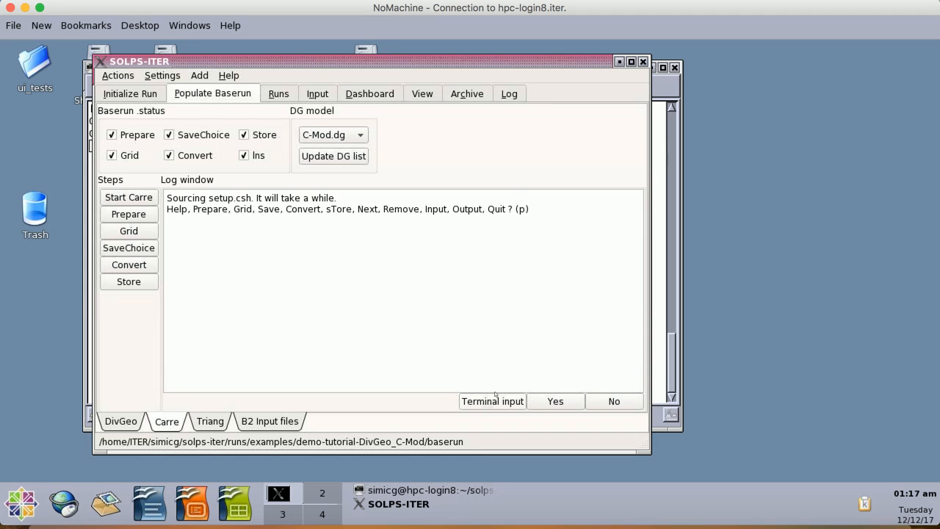
click(128, 214)
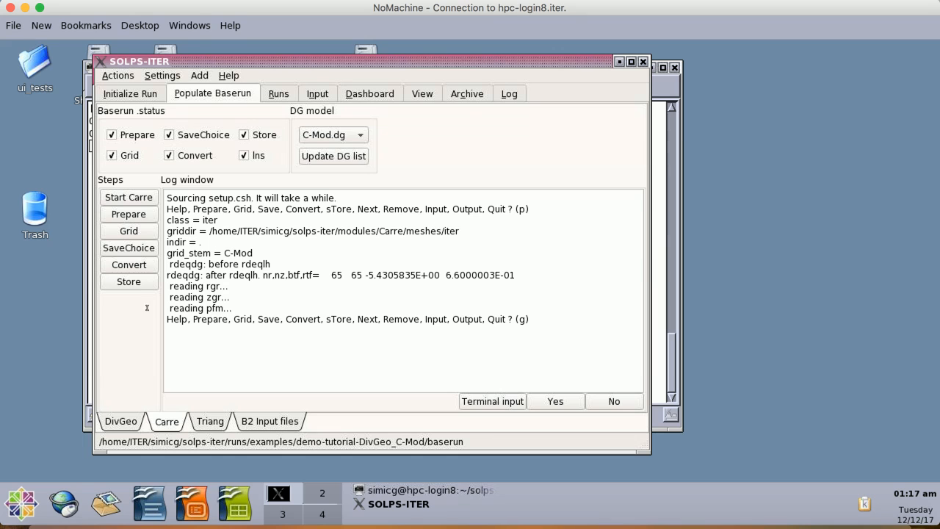
click(136, 234)
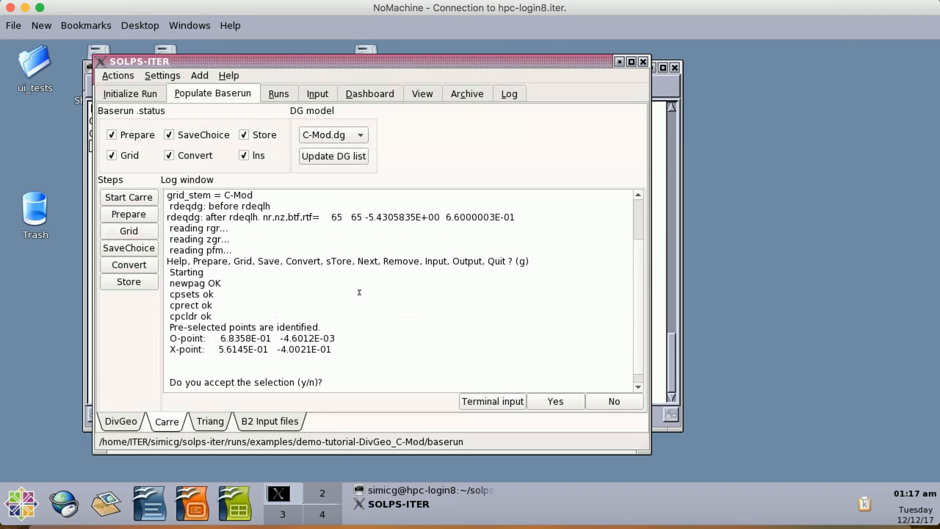
click(556, 401)
click(570, 402)
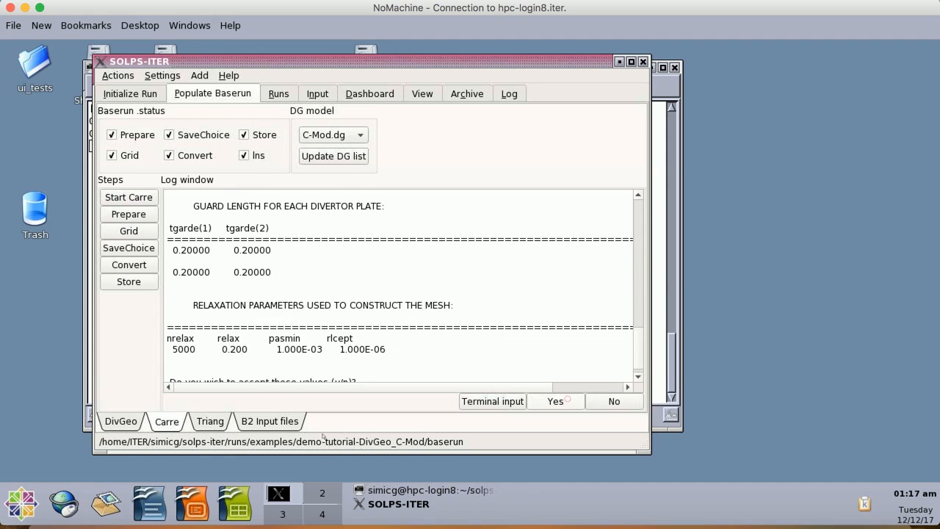
- Switch to the Triang tab and start Triang
click(211, 423)
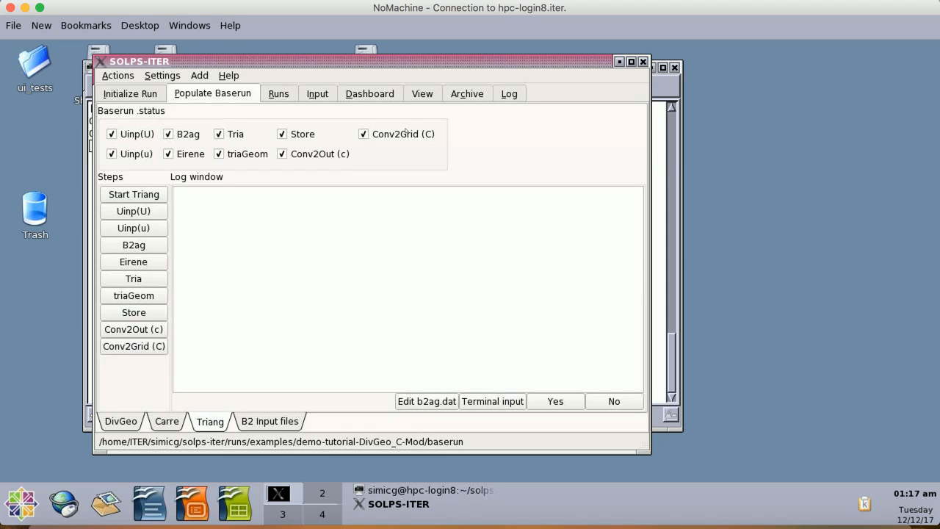
click(158, 194)
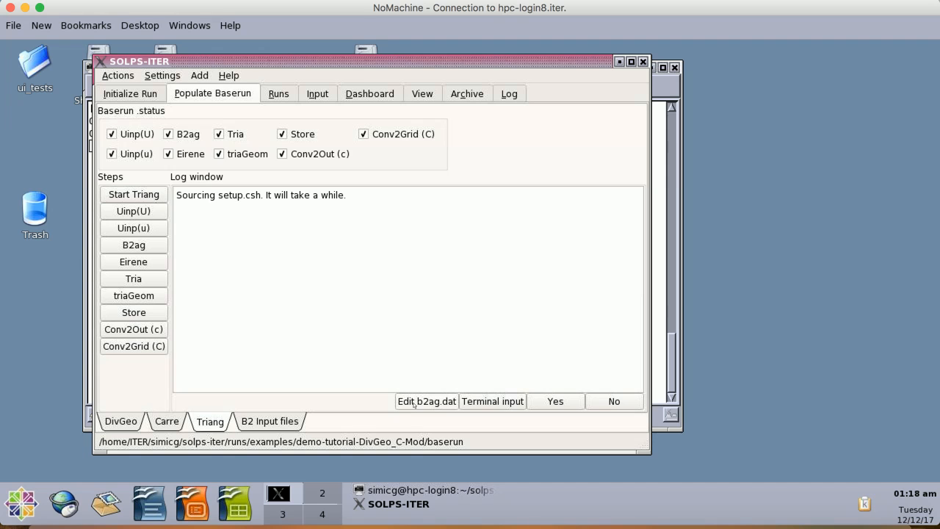
- Open b2ag.dat for editing, examine the param and b2agfs_geometry entries, and close the dialog without saving
click(415, 403)
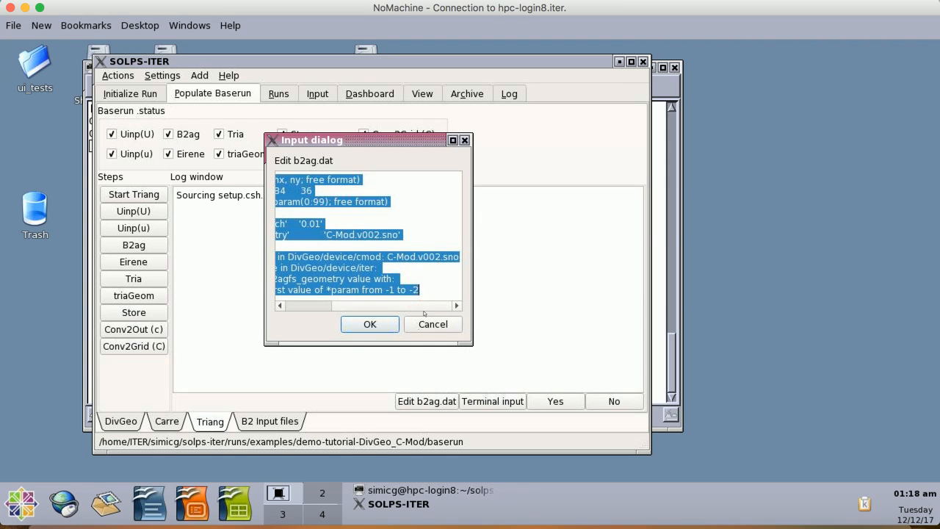
click(428, 295)
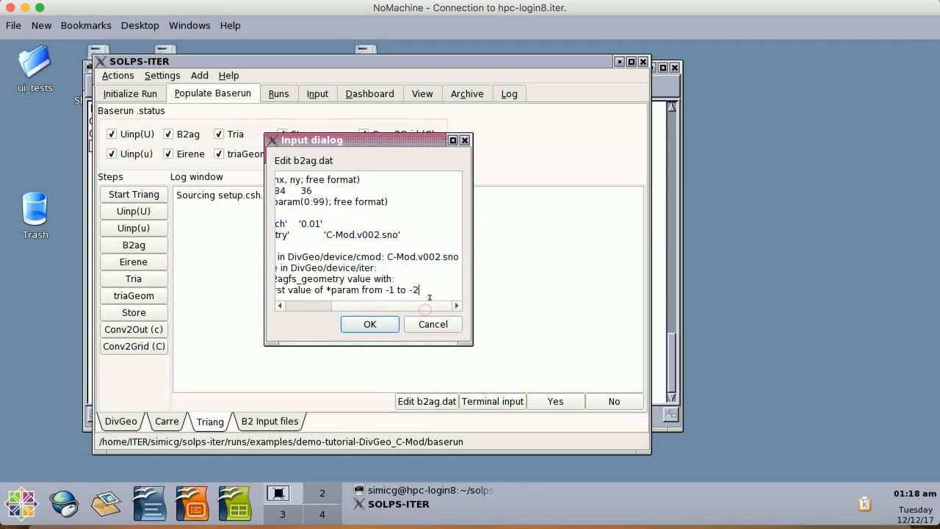
click(327, 309)
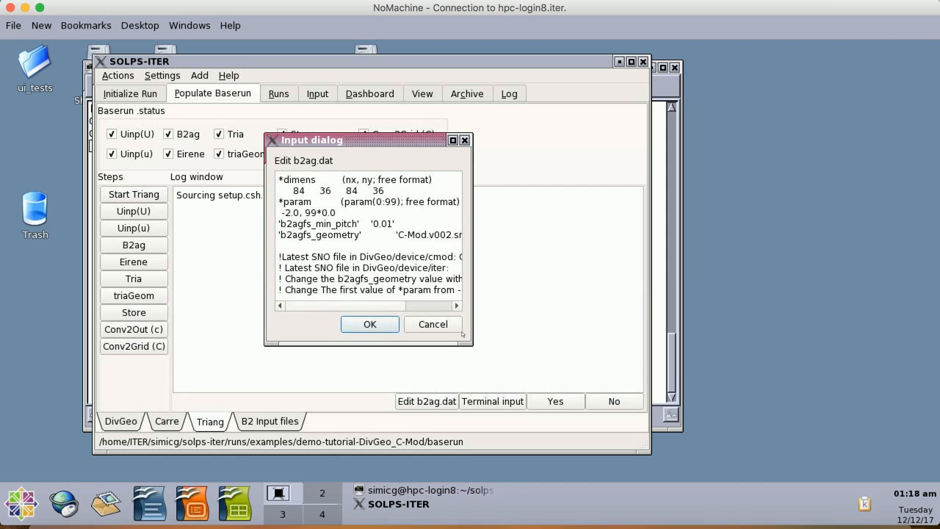
drag(468, 342, 673, 405)
drag(506, 291, 418, 268)
click(301, 279)
click(432, 268)
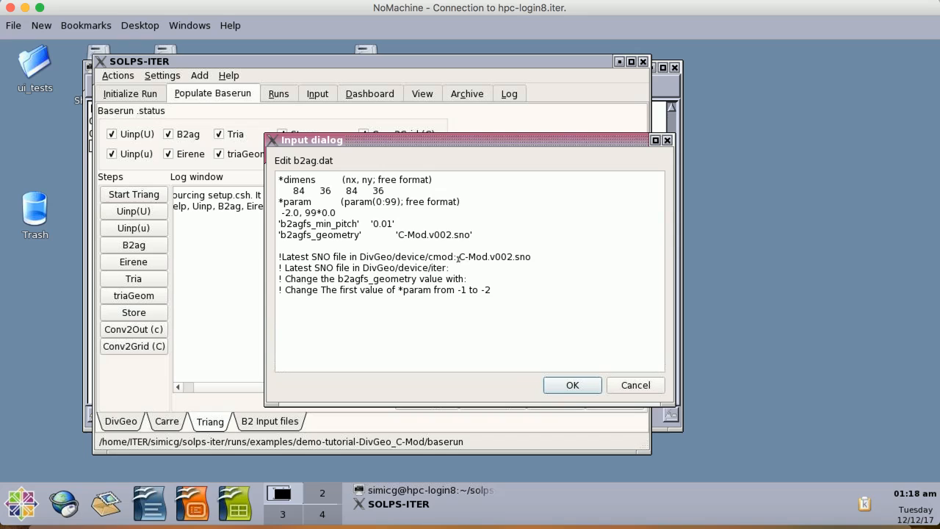
double_click(529, 258)
click(535, 258)
drag(397, 235, 469, 235)
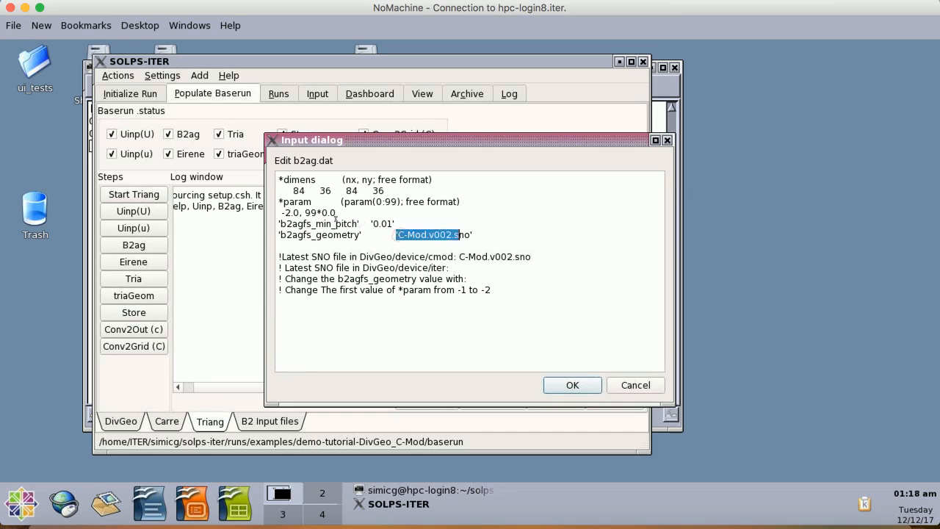
click(454, 235)
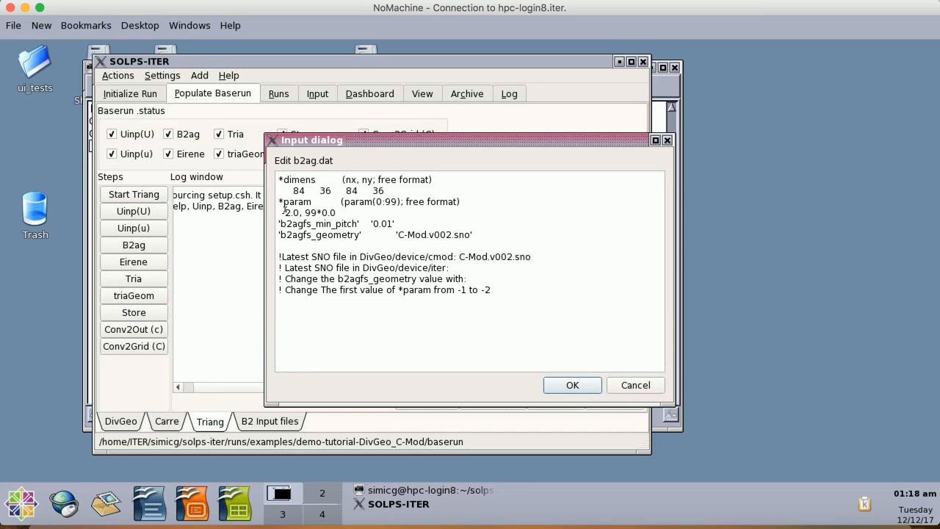
drag(280, 213, 313, 219)
click(630, 387)
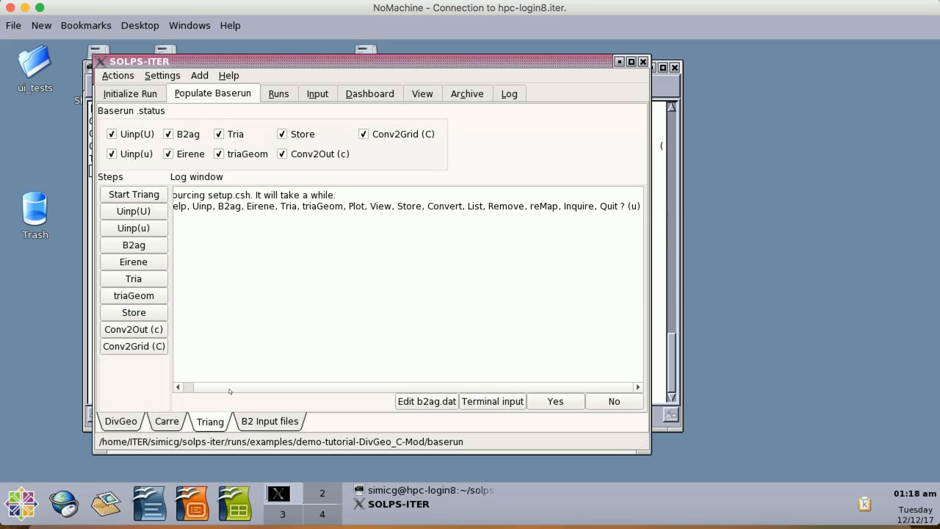
- Return to the DivGeo tab and turn on the display of points in the plot
drag(222, 390, 210, 390)
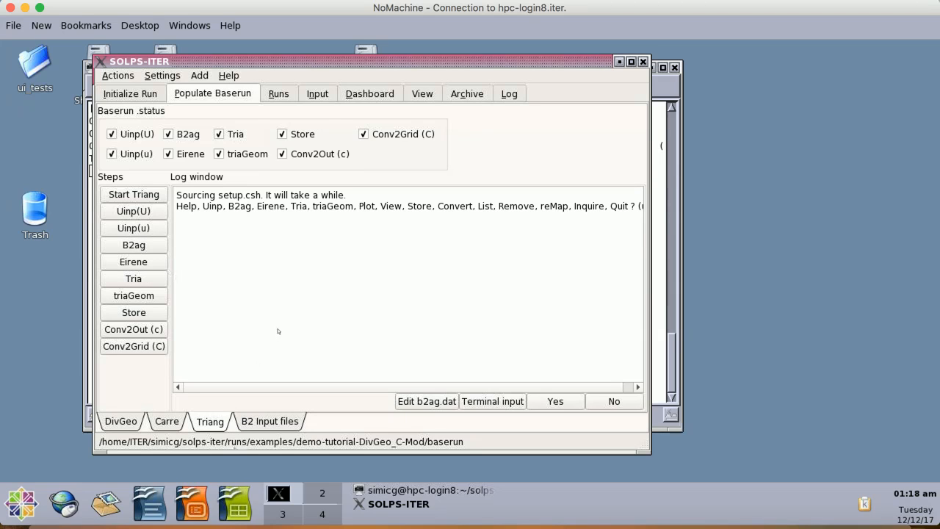
click(114, 420)
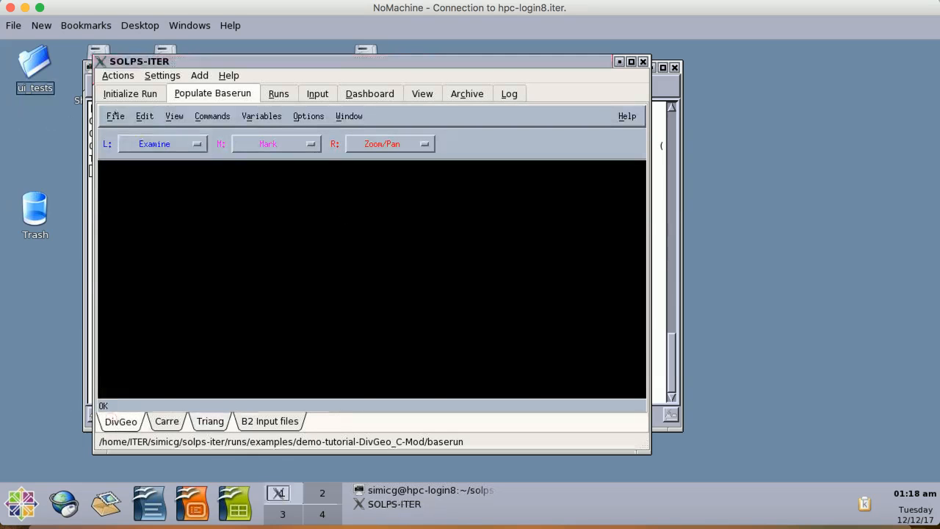
click(174, 116)
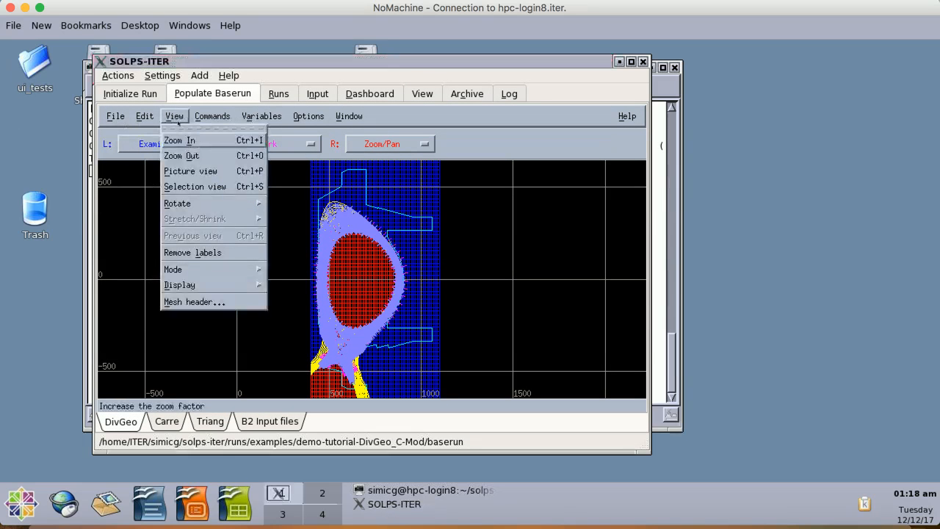
mouse_move(183, 285)
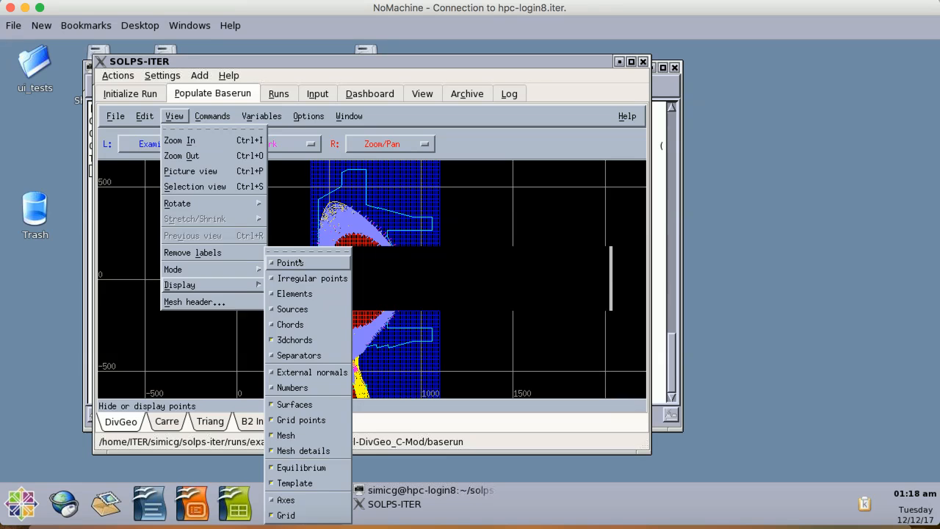
click(298, 257)
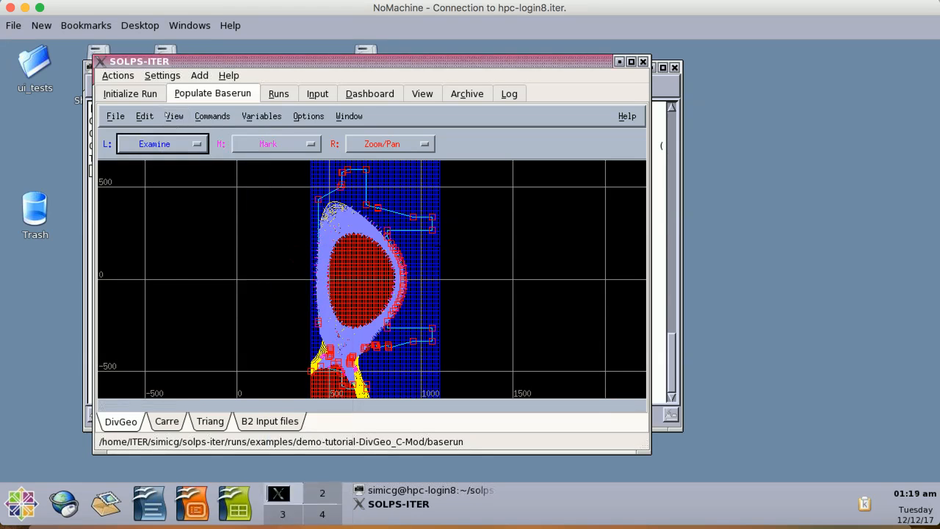
- Tear off the Display submenu as a floating panel and move it beside the plot
click(174, 116)
mouse_move(218, 285)
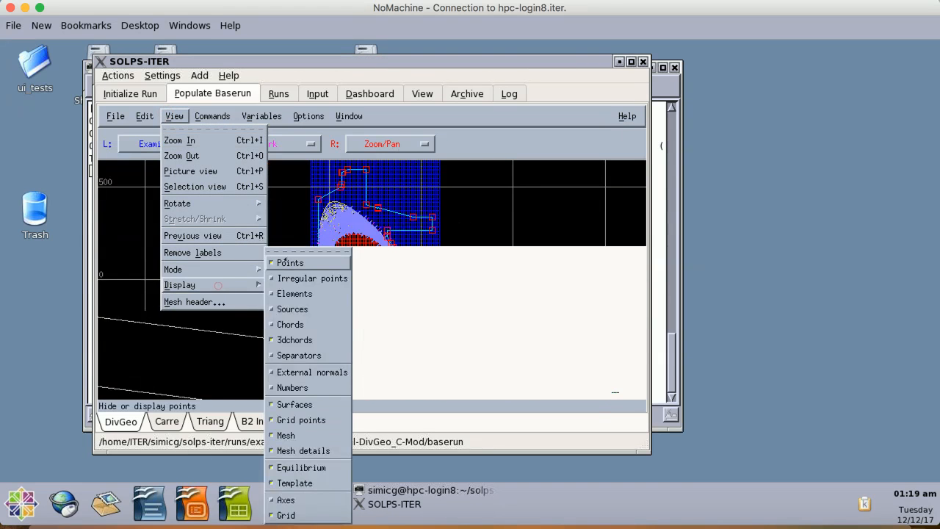
click(294, 252)
drag(299, 200, 163, 166)
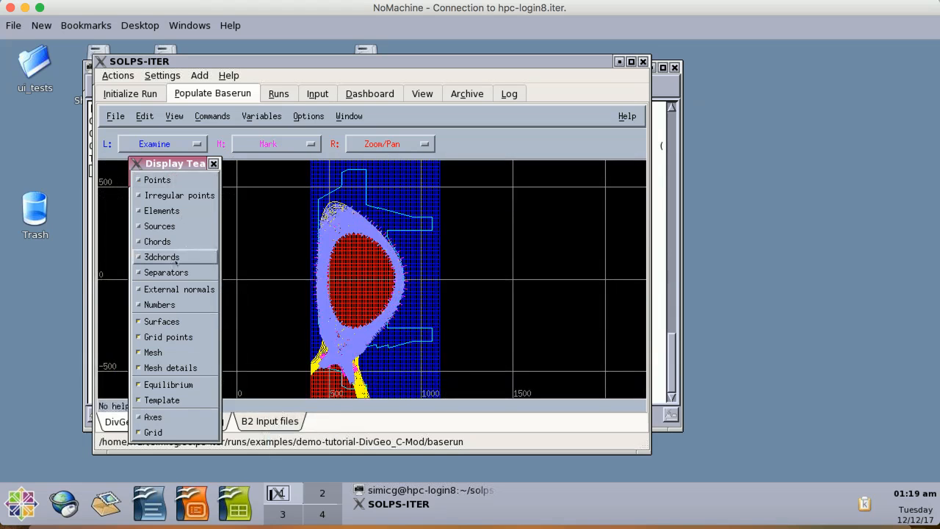
- Hide the surfaces, grid points and mesh in the DivGeo plot
click(176, 321)
click(173, 337)
click(173, 352)
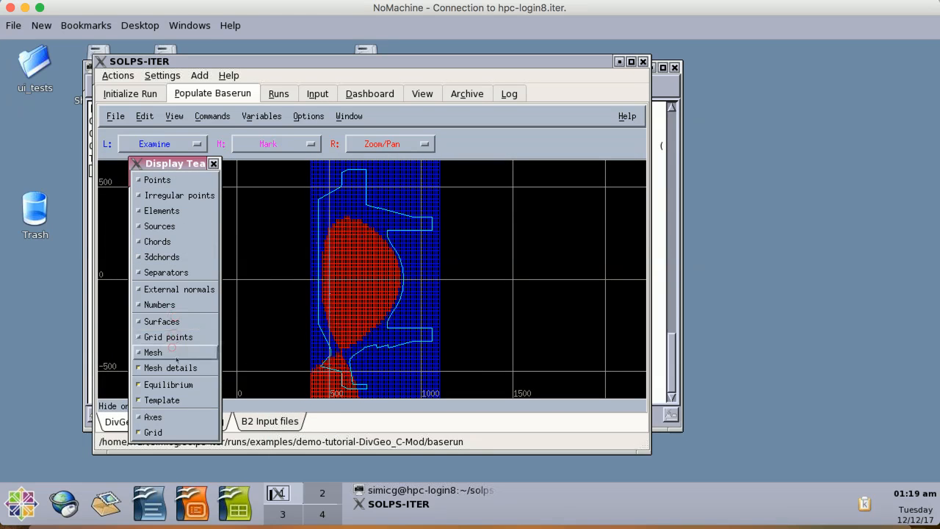
- Toggle the mesh details and template display, and close the floating Display panel
click(177, 371)
click(171, 400)
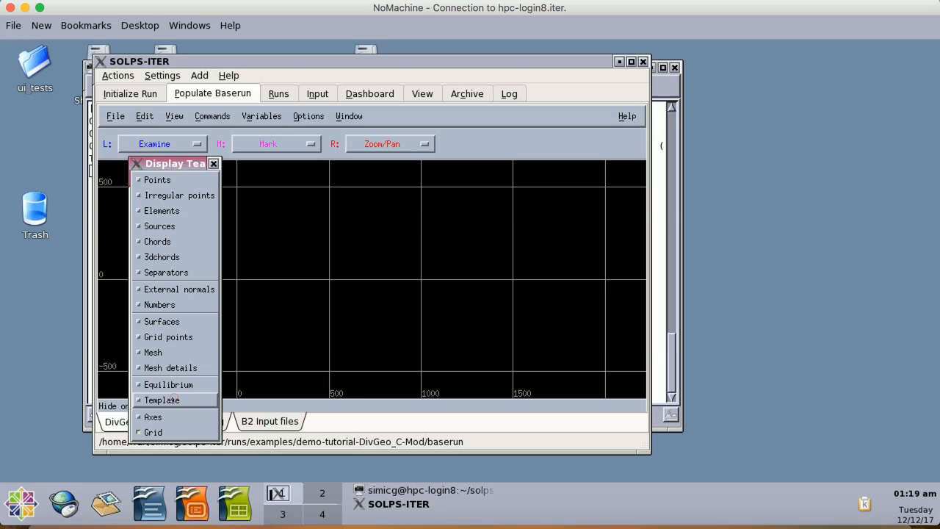
click(213, 163)
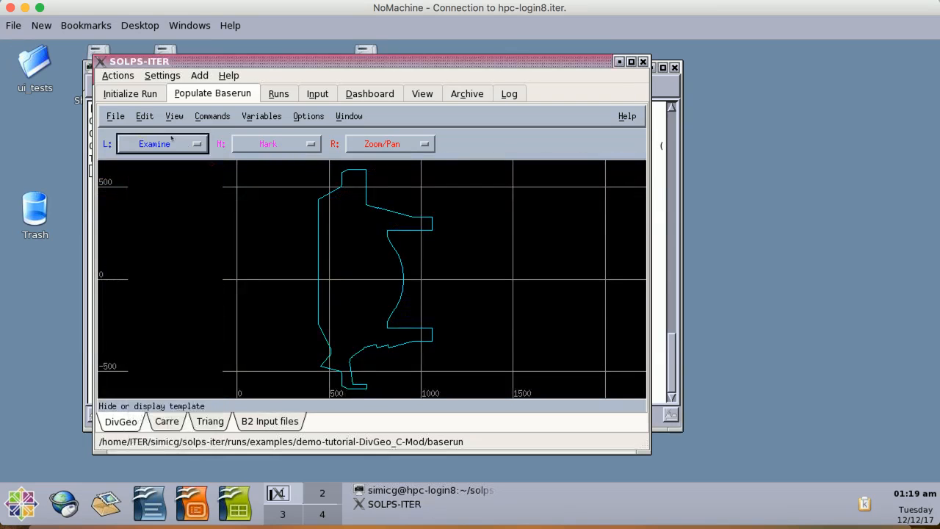
- Turn the equilibrium display back on in the DivGeo plot
click(115, 116)
mouse_move(146, 203)
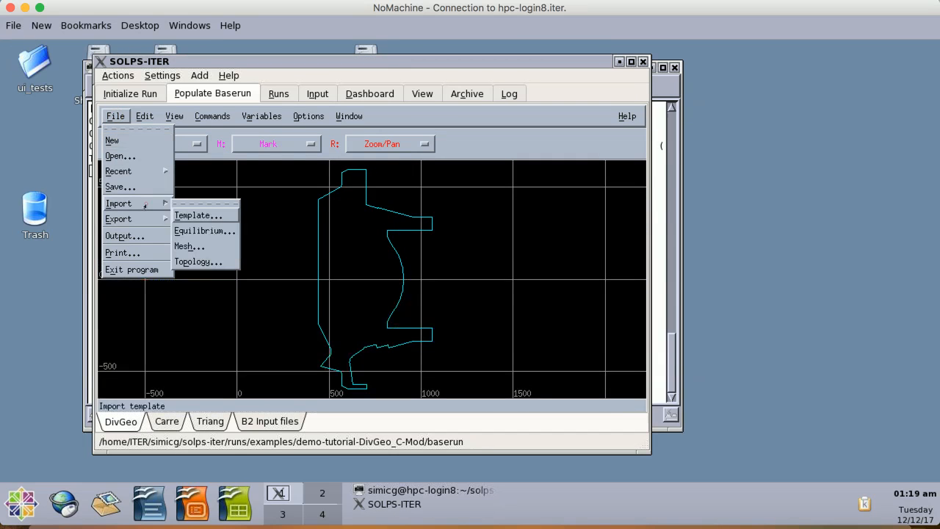
click(174, 116)
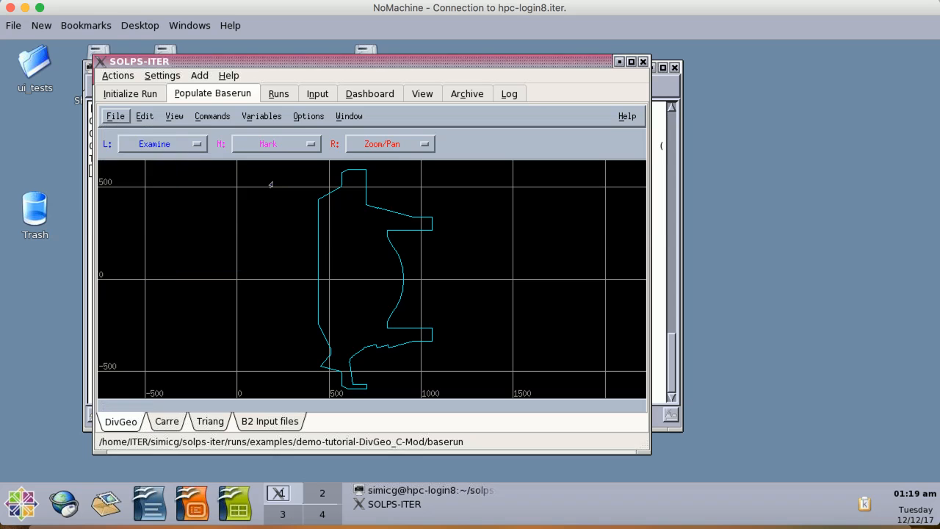
mouse_move(200, 285)
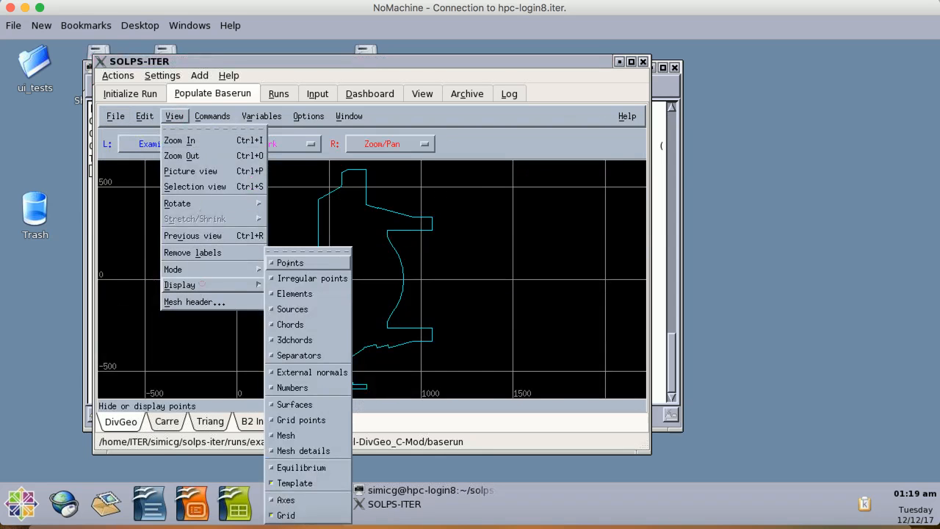
click(298, 469)
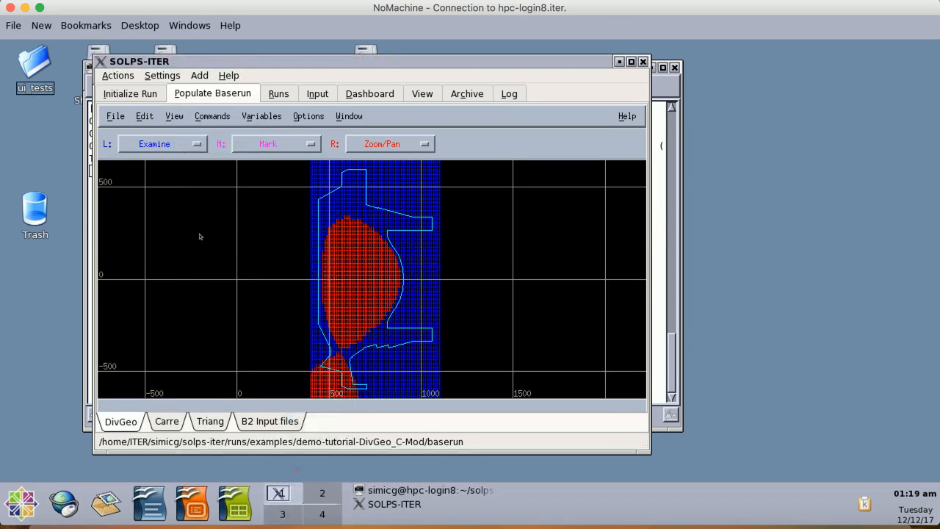
- Import the template file template.a003.tria.ogr into DivGeo
click(111, 115)
mouse_move(135, 205)
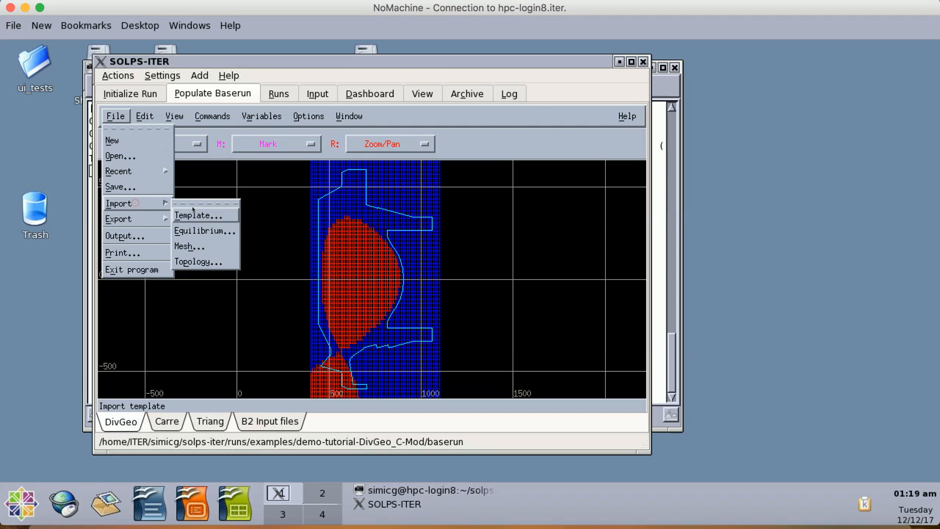
click(197, 212)
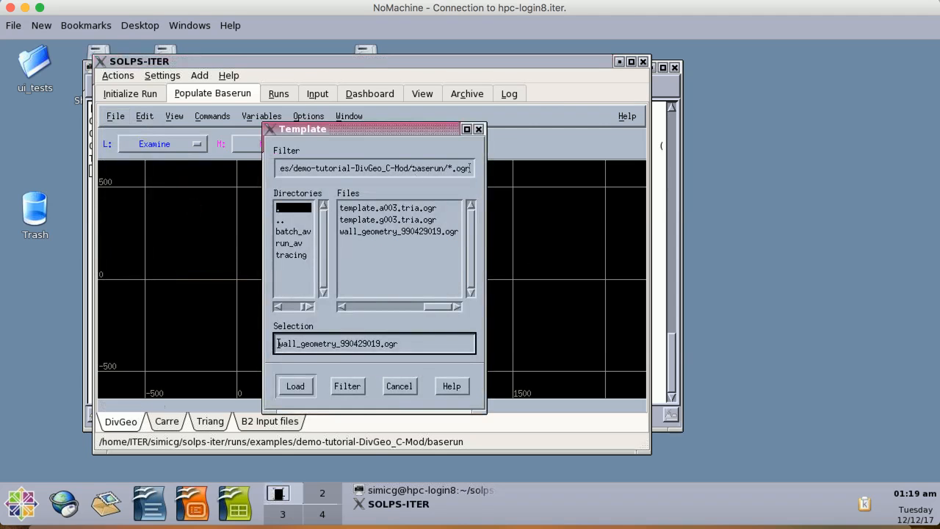
drag(353, 128, 235, 133)
click(243, 212)
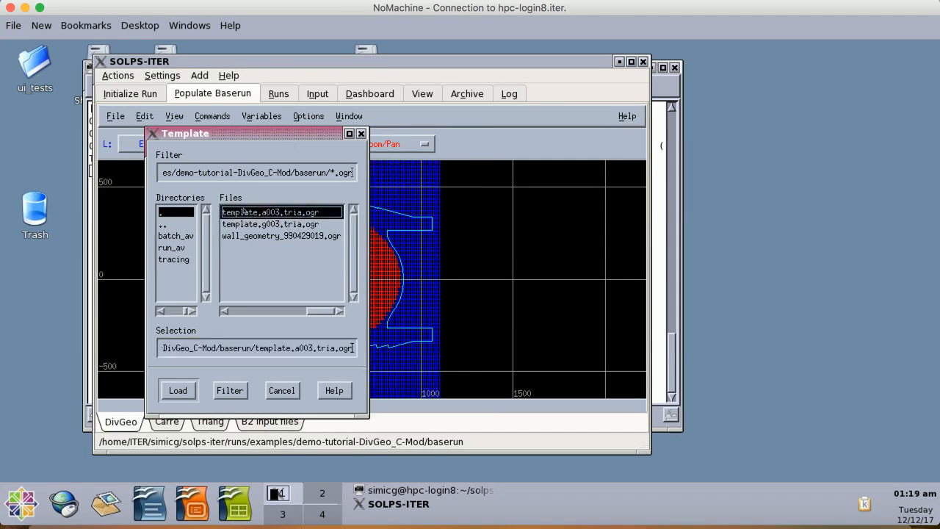
click(178, 390)
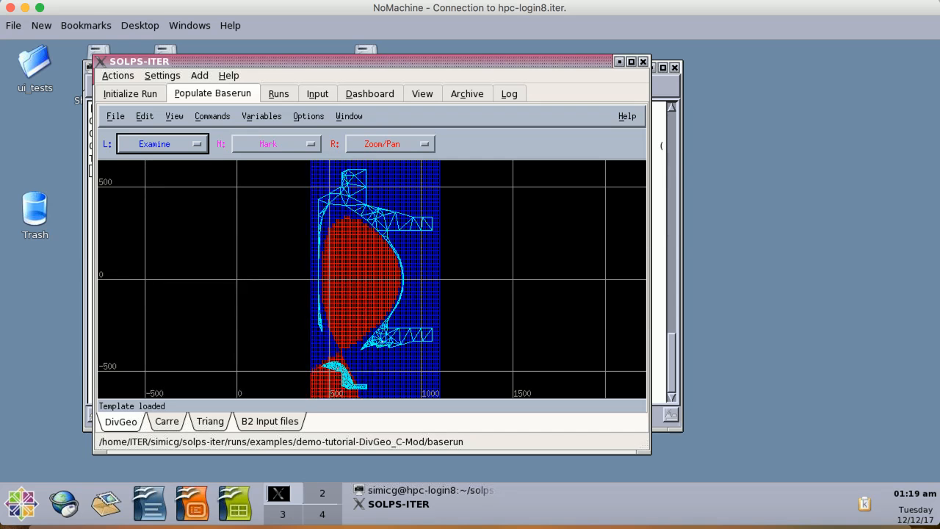
- Import the template file template.g003.tria.ogr into DivGeo
click(116, 116)
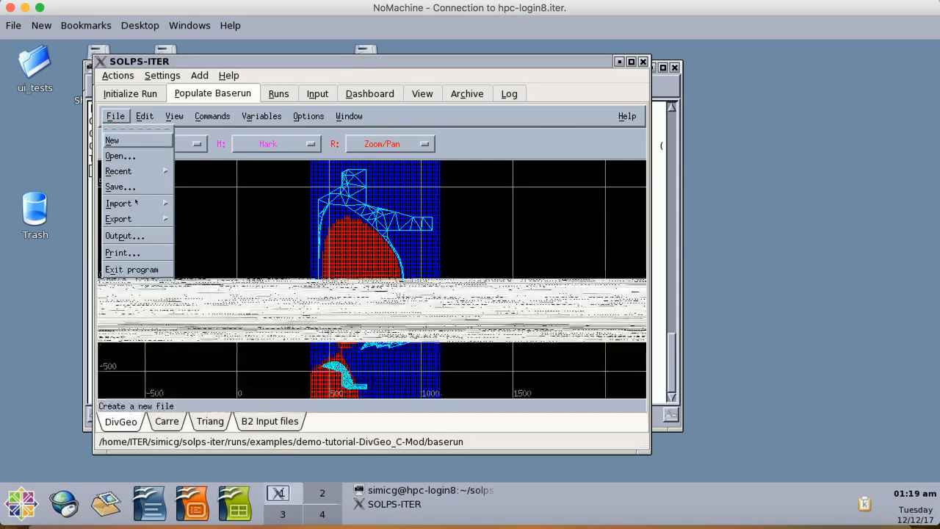
mouse_move(135, 201)
click(200, 215)
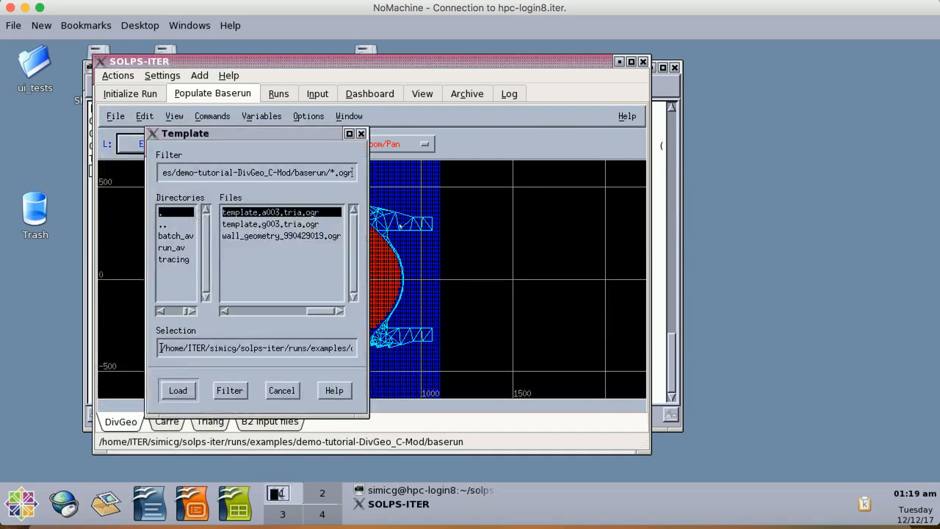
click(285, 224)
click(178, 390)
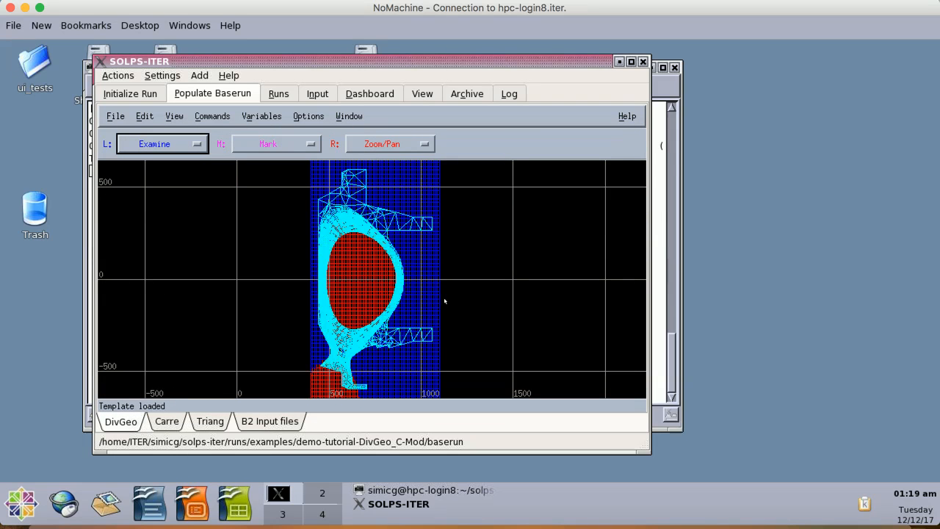
- Run the b2ai step from the B2 Input files tab and select the file name reported in the log
click(270, 423)
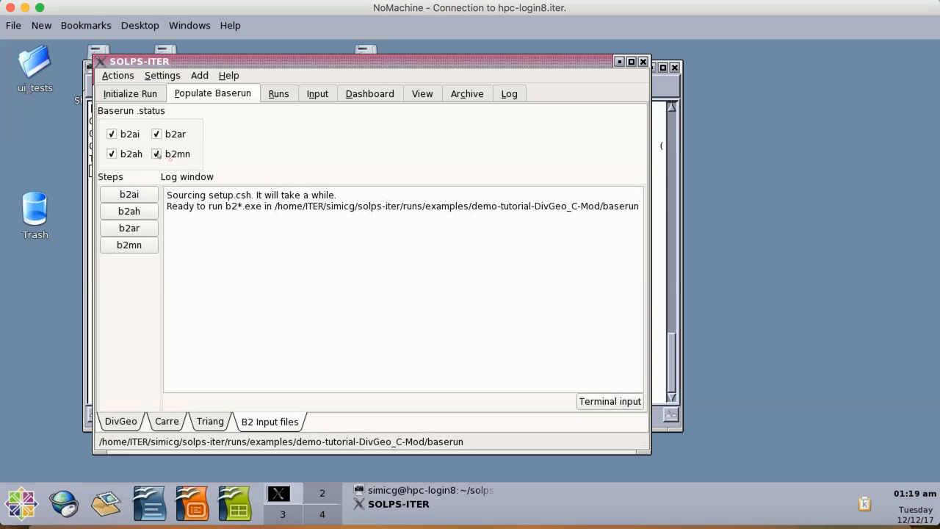
click(135, 196)
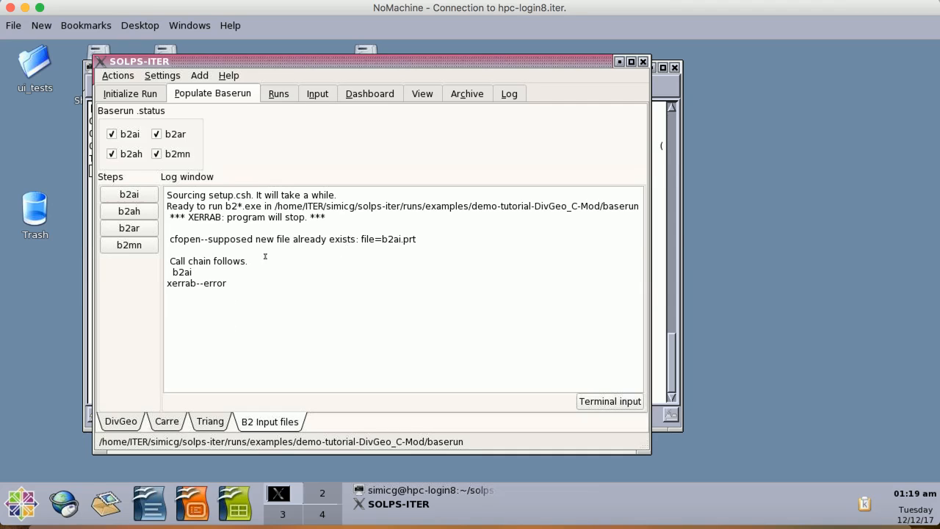
drag(358, 240, 433, 242)
click(432, 242)
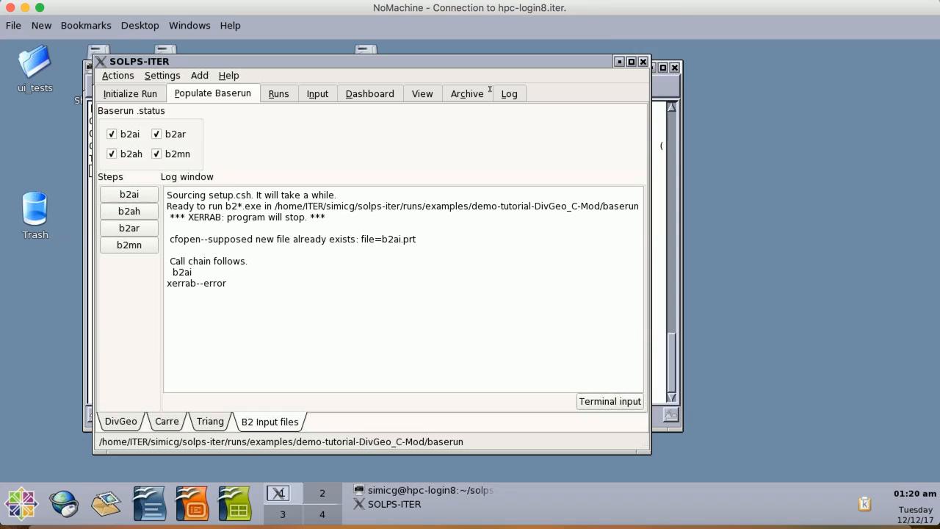
click(639, 2)
click(633, 69)
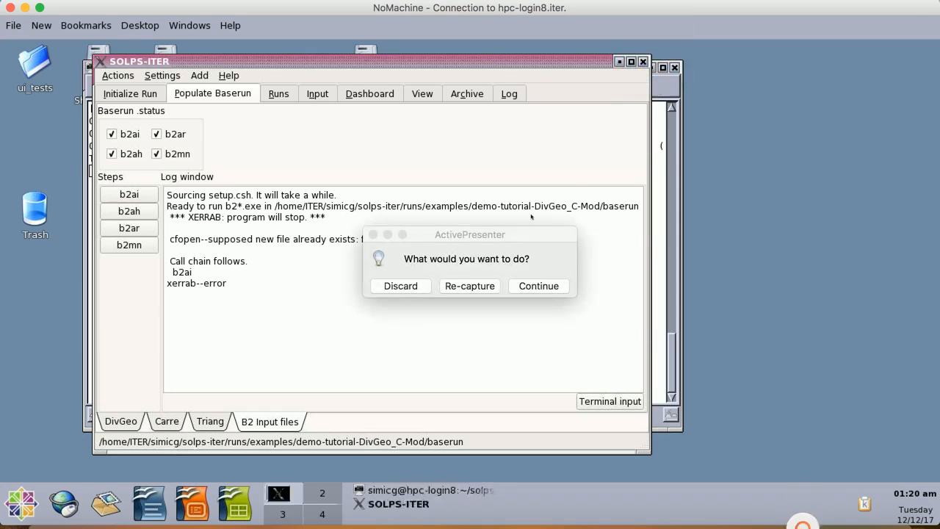